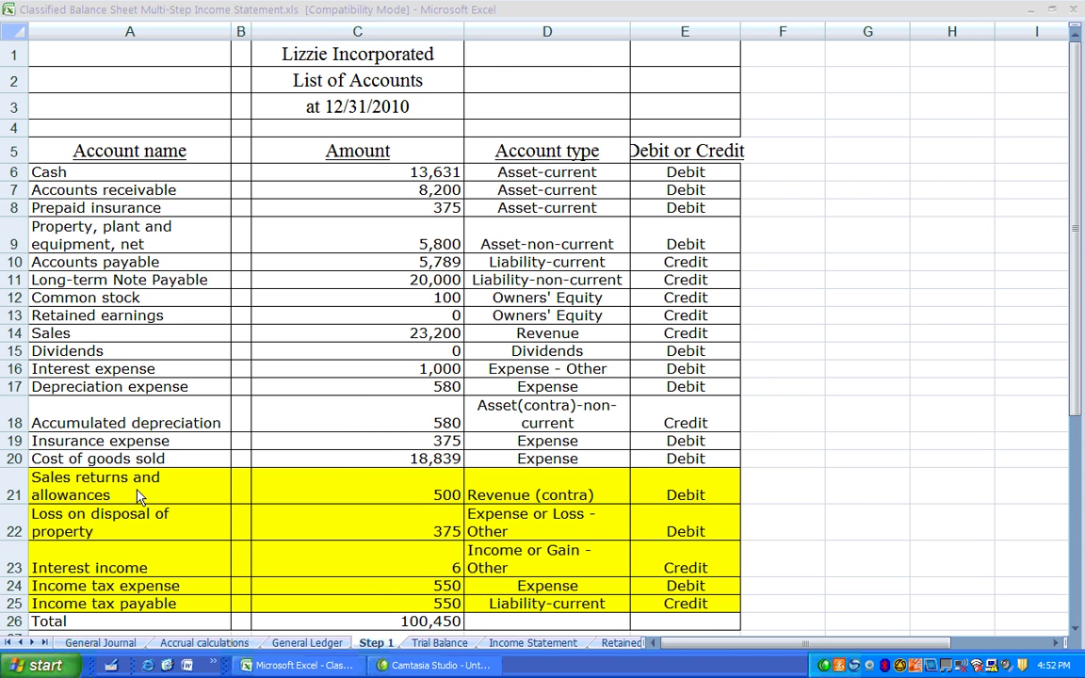
- Look over the list of accounts down to its total and skim the entries of the General Journal
click(1080, 325)
drag(1080, 358, 1079, 366)
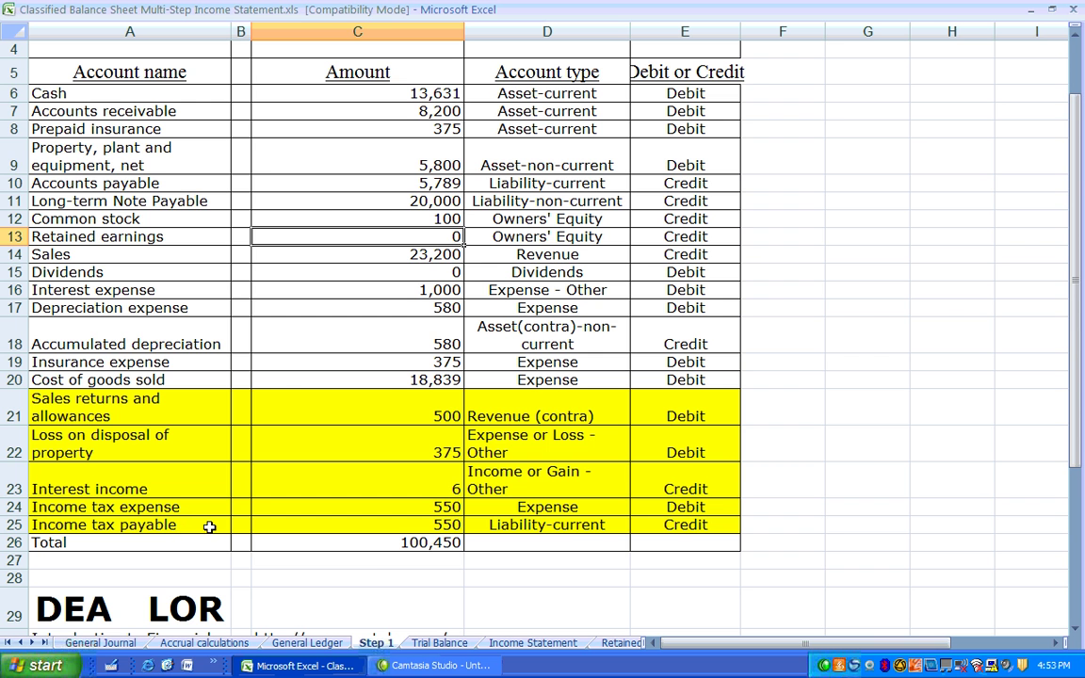
click(100, 643)
scroll(431, 358, up, 11)
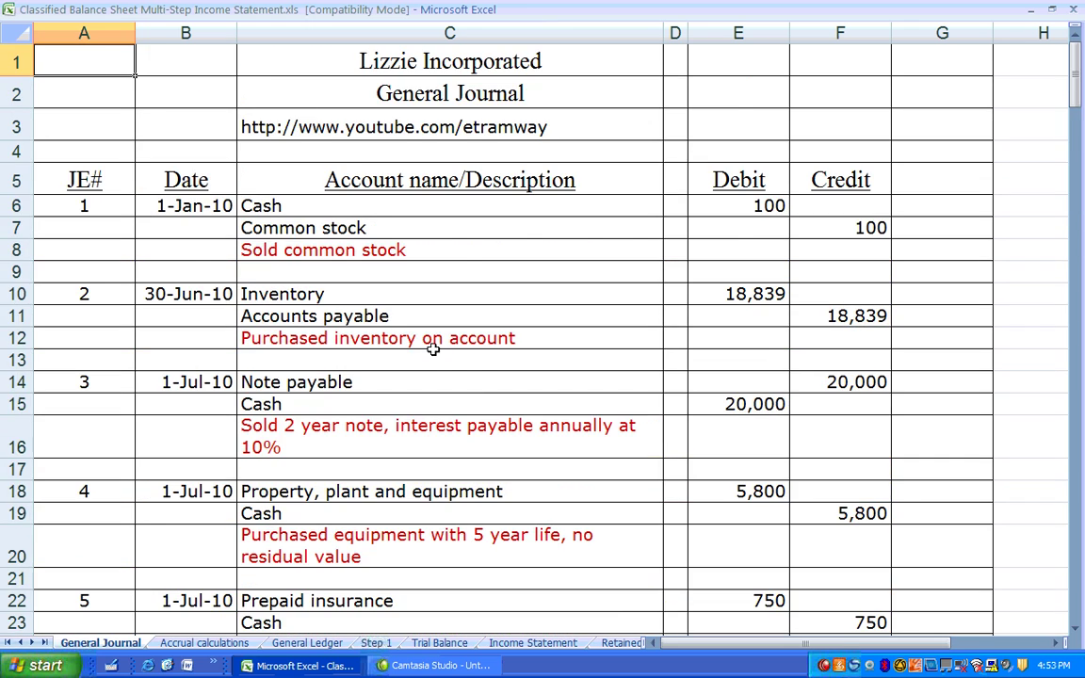
scroll(444, 341, down, 9)
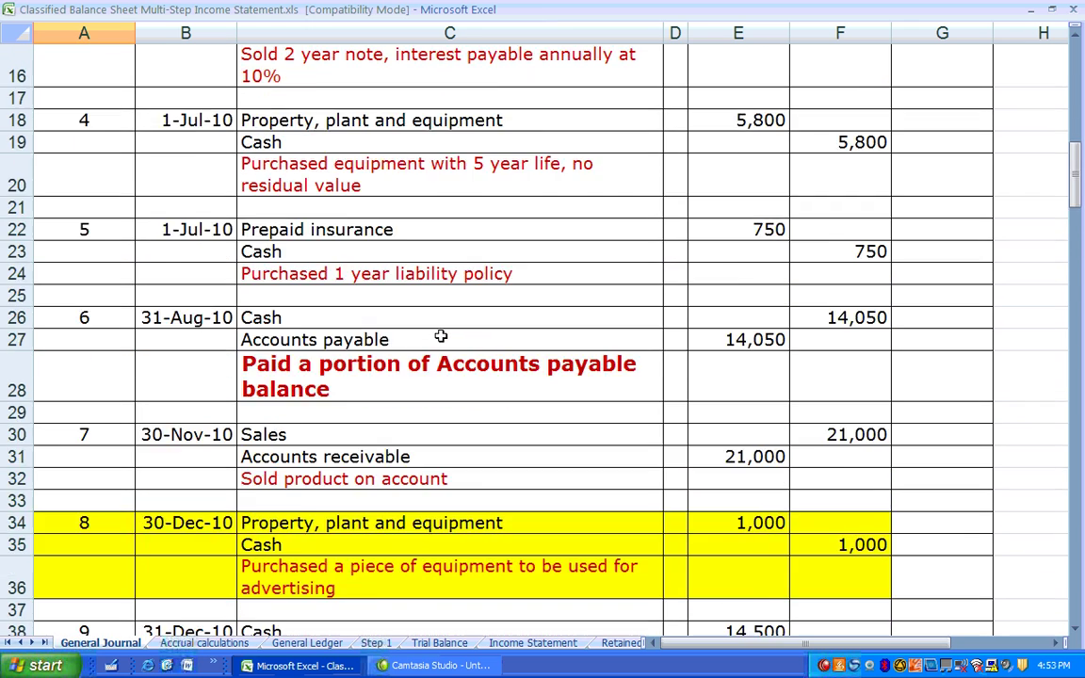
scroll(438, 330, down, 5)
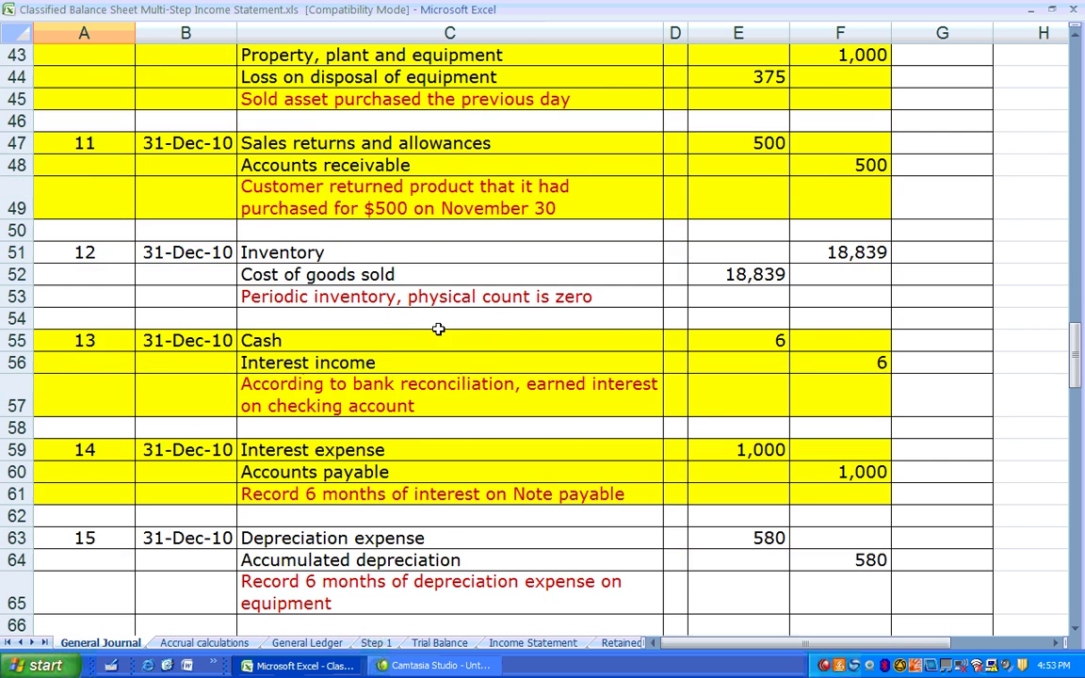
- Examine the highlighted General Journal entries from the equipment purchase in entry 8 to the income tax accrual in entry 18
scroll(439, 329, up, 7)
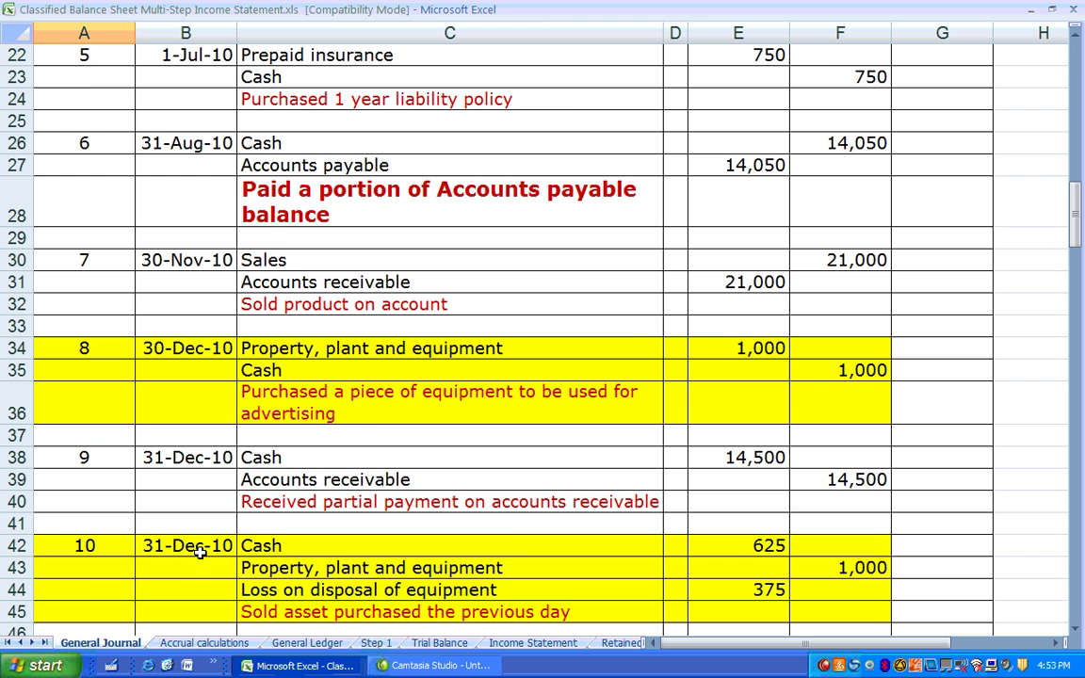
scroll(348, 547, down, 1)
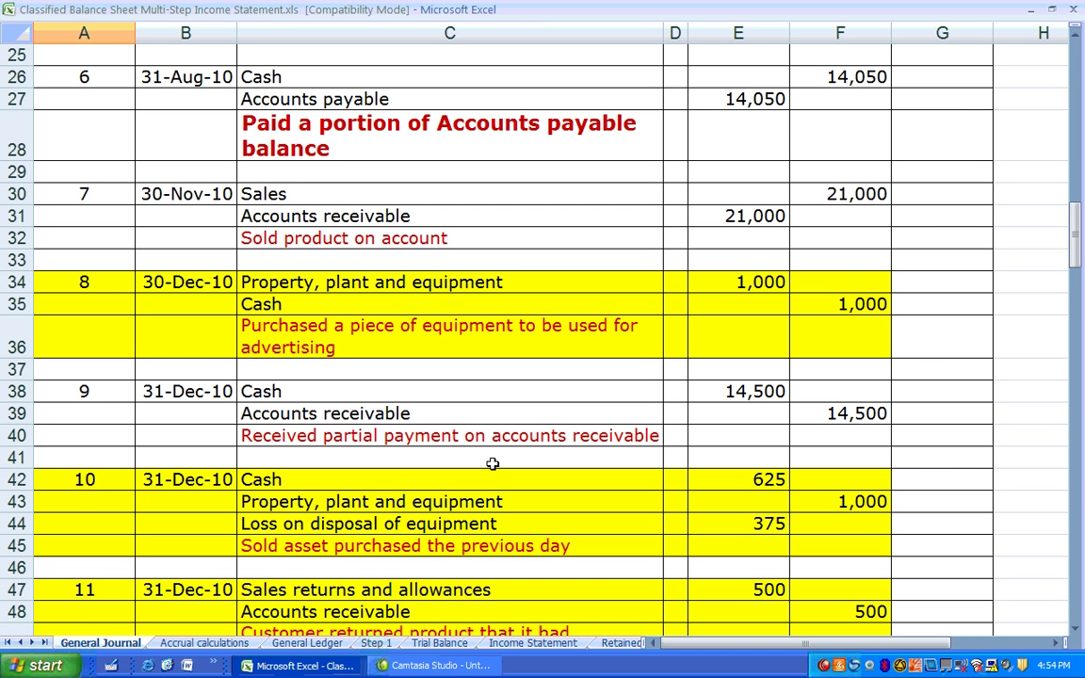
scroll(387, 447, down, 2)
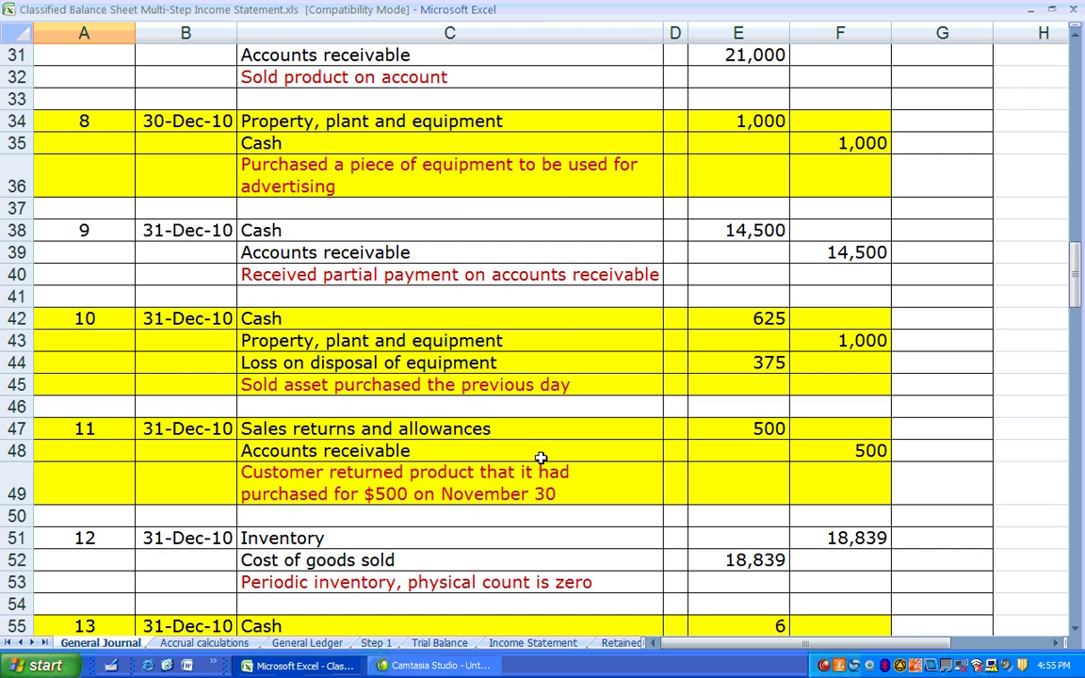
scroll(541, 458, down, 4)
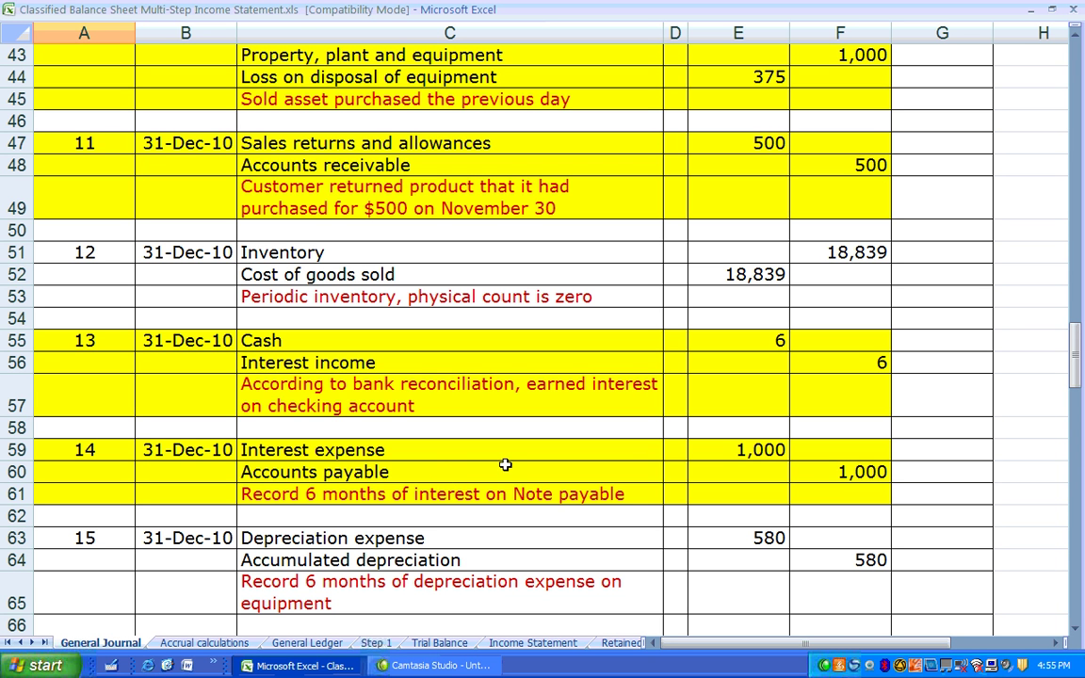
scroll(319, 472, down, 1)
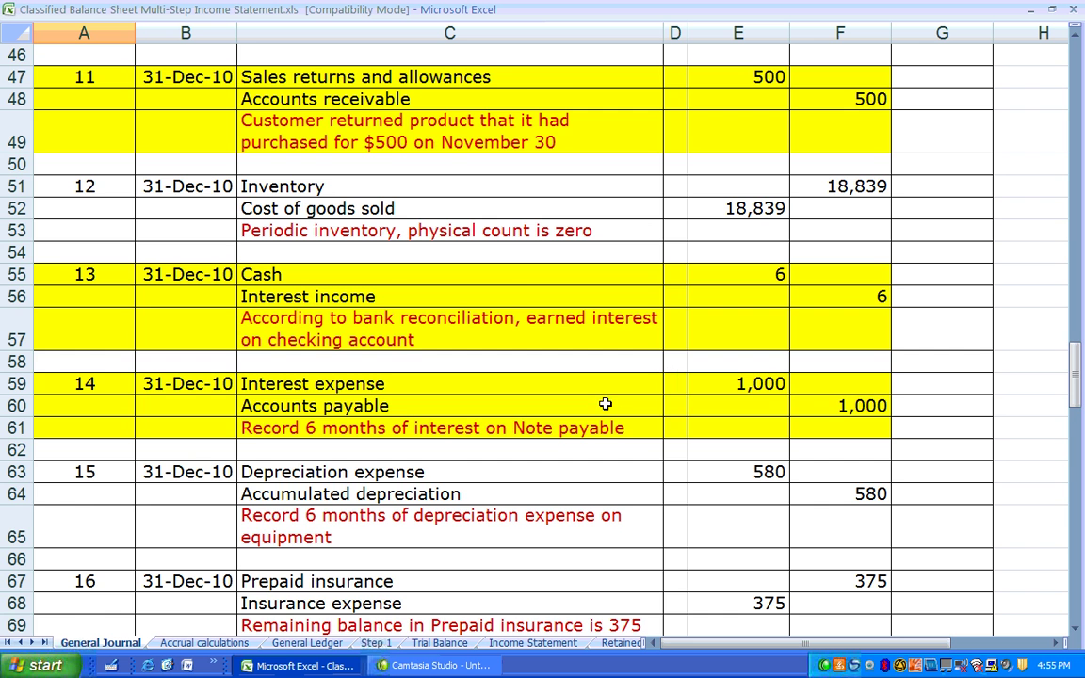
scroll(594, 405, down, 2)
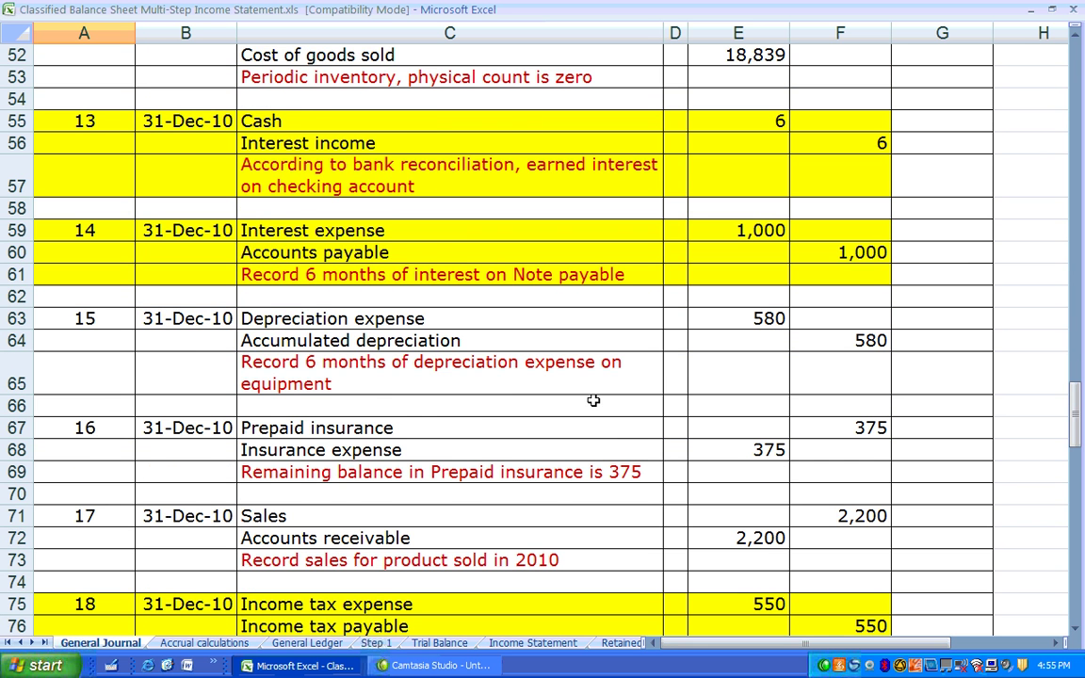
scroll(594, 400, down, 3)
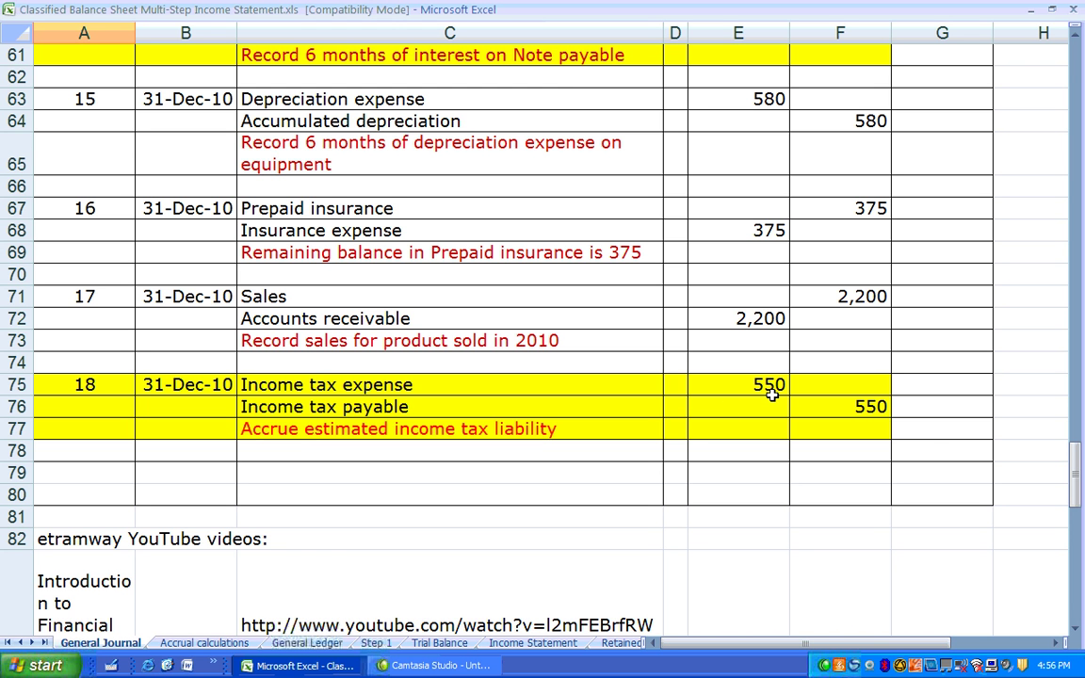
- Review the T-accounts in the General Ledger, including the highlighted loss, sales returns, interest income and income tax accounts
click(308, 644)
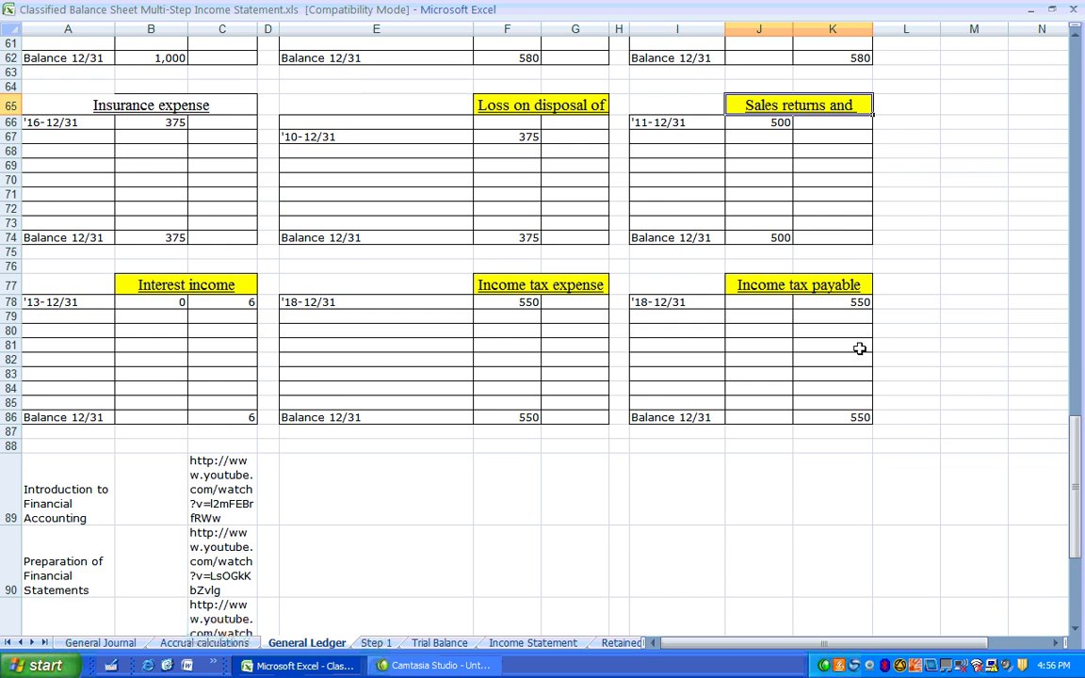
scroll(857, 345, up, 7)
scroll(850, 342, up, 13)
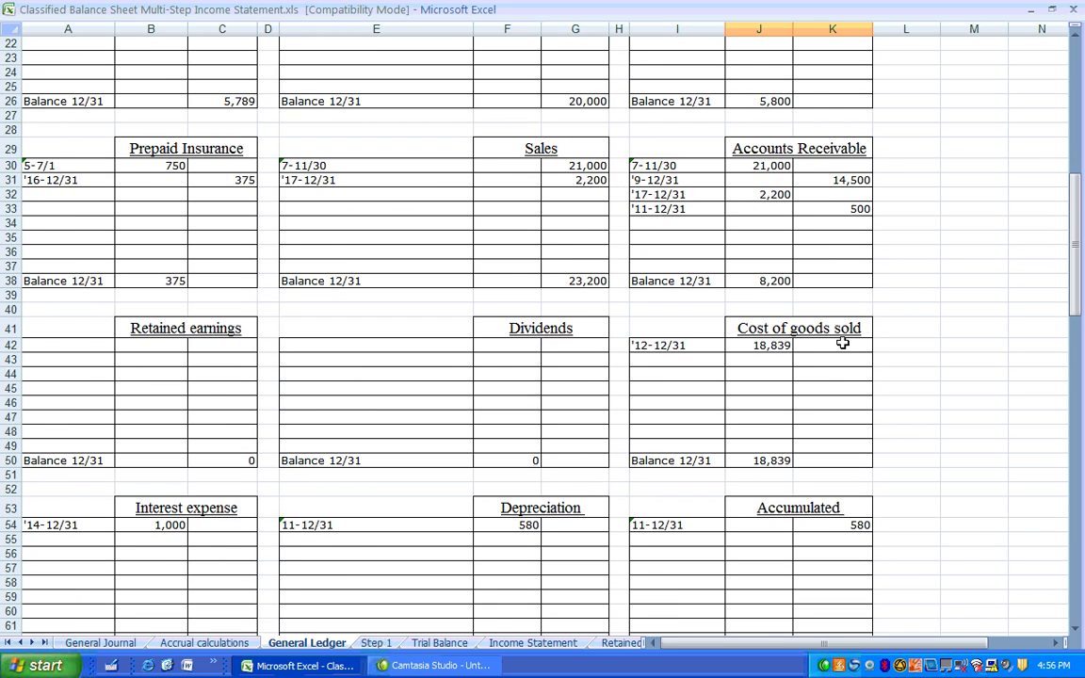
scroll(839, 344, down, 14)
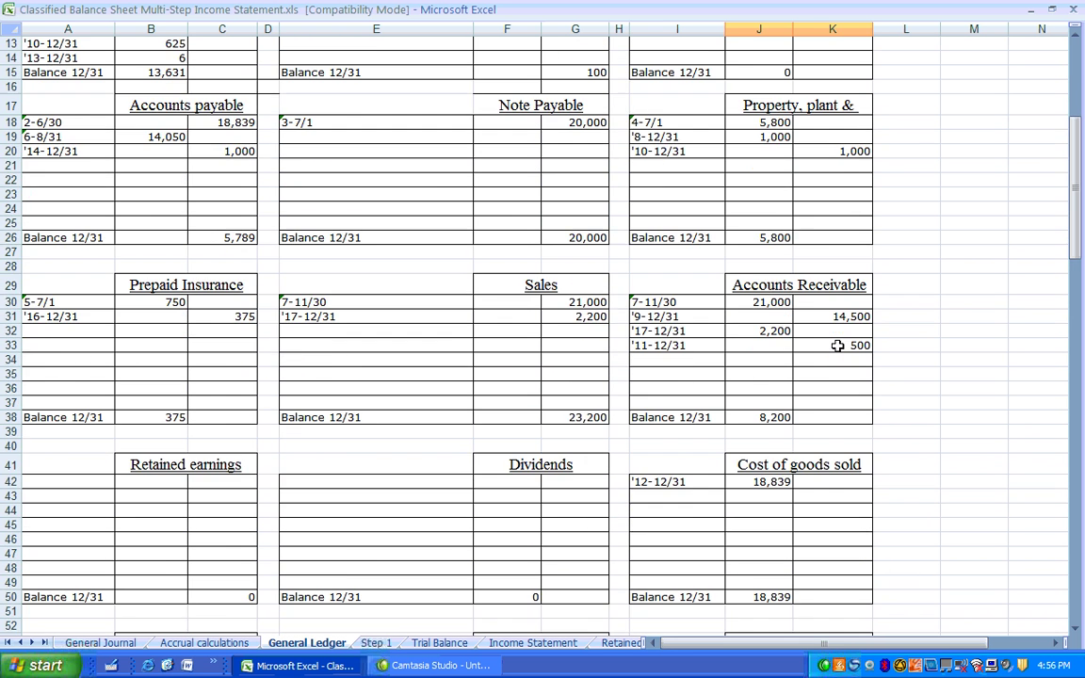
scroll(839, 344, down, 4)
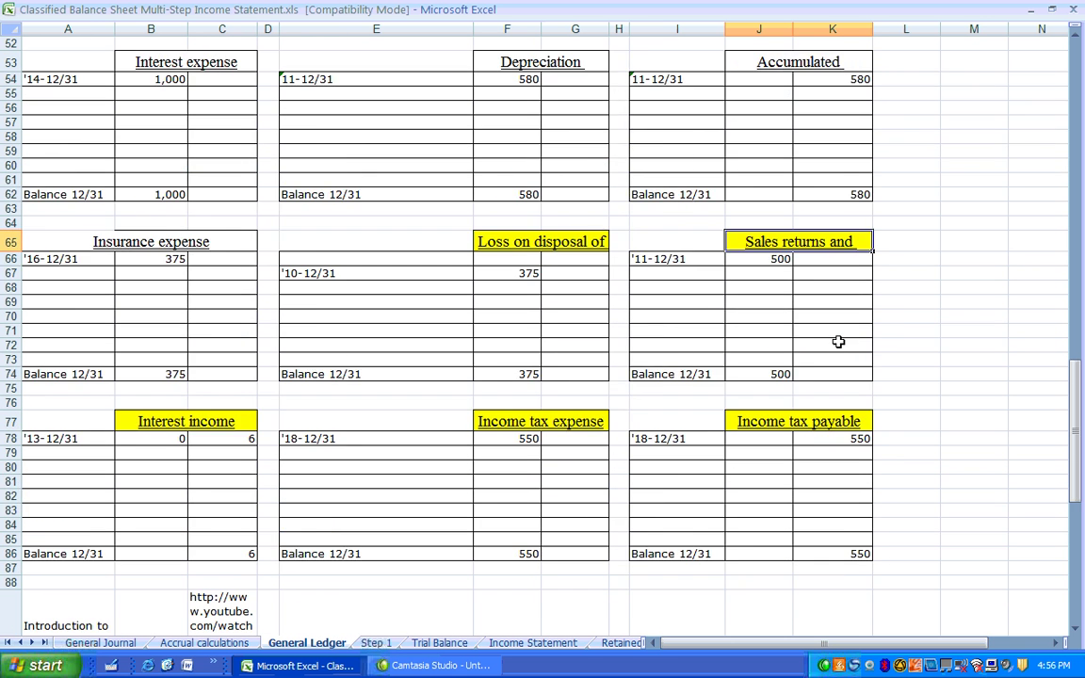
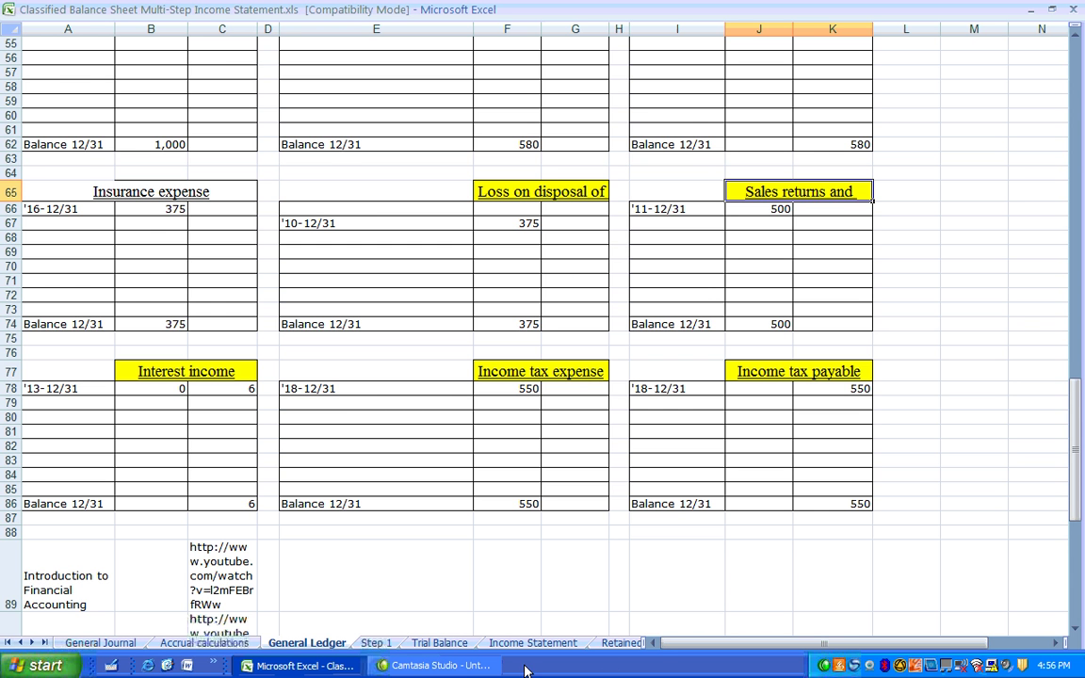
- Review the Trial Balance from its heading down to the debit and credit totals
click(439, 643)
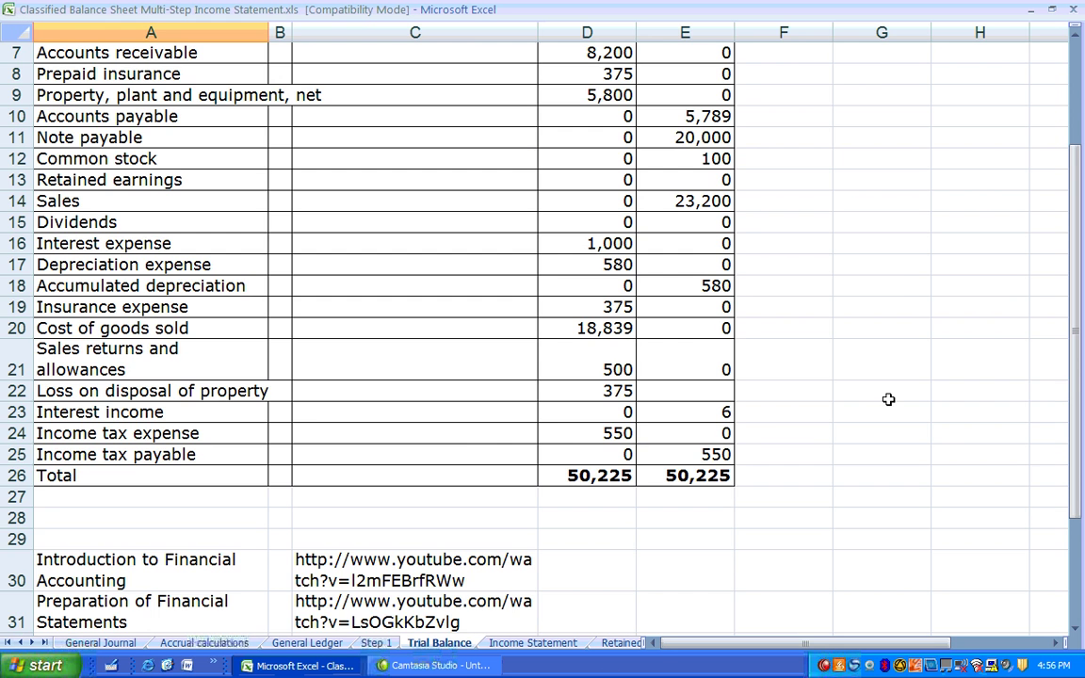
scroll(894, 289, up, 2)
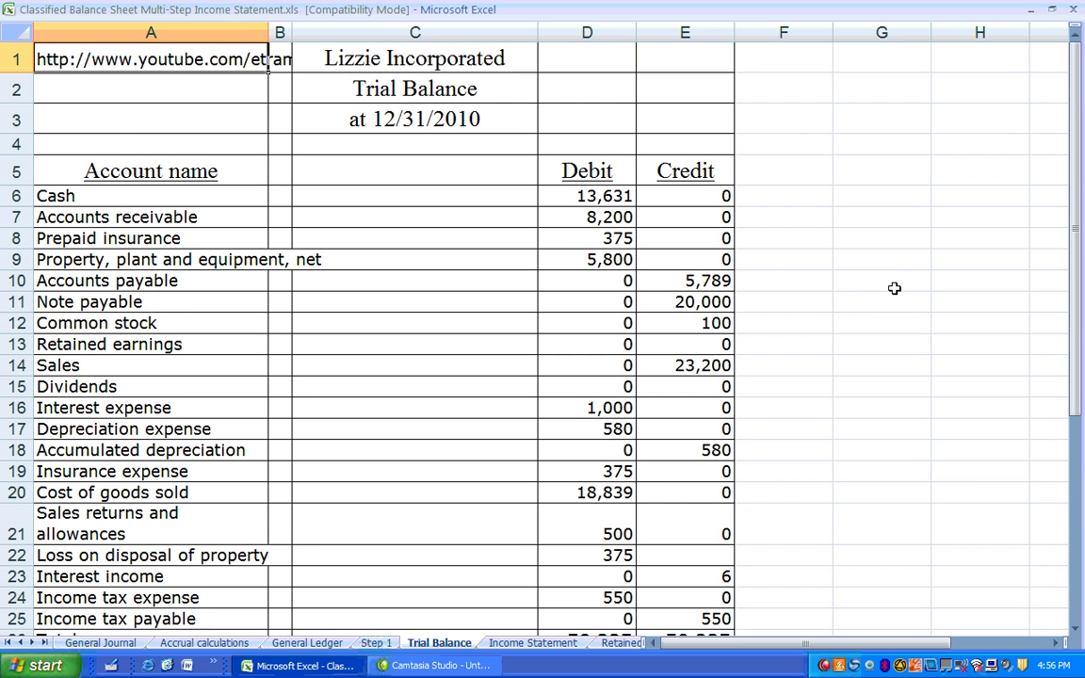
scroll(894, 288, down, 2)
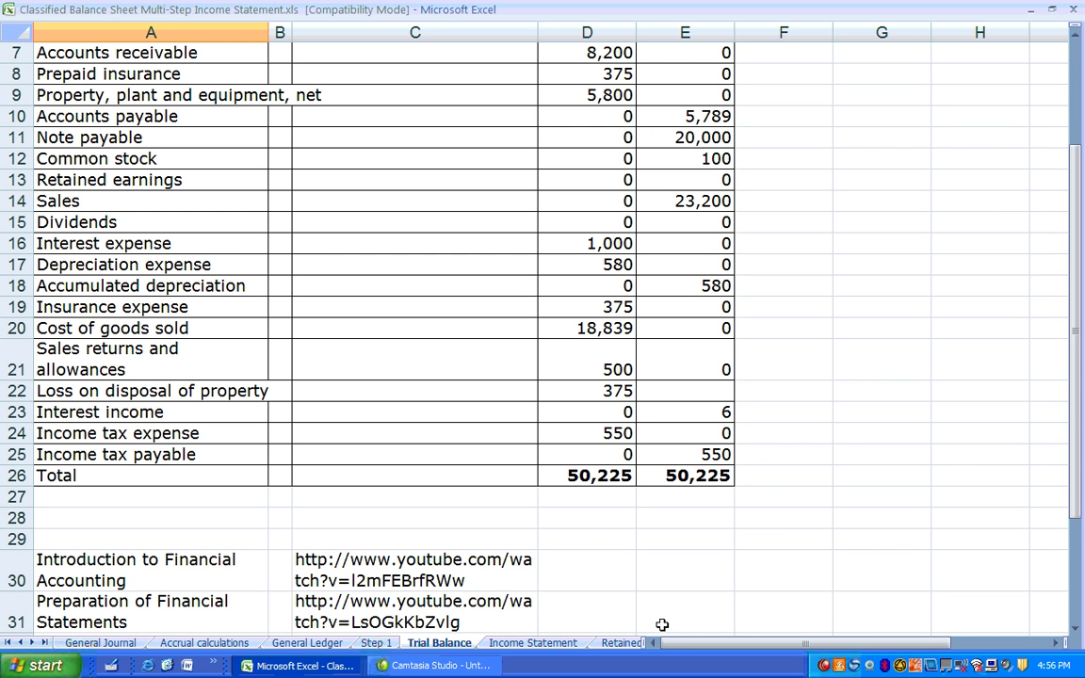
- Examine the multi-step Income Statement from Sales down to Net Income, including the highlighted subtotals
click(533, 643)
scroll(761, 475, up, 2)
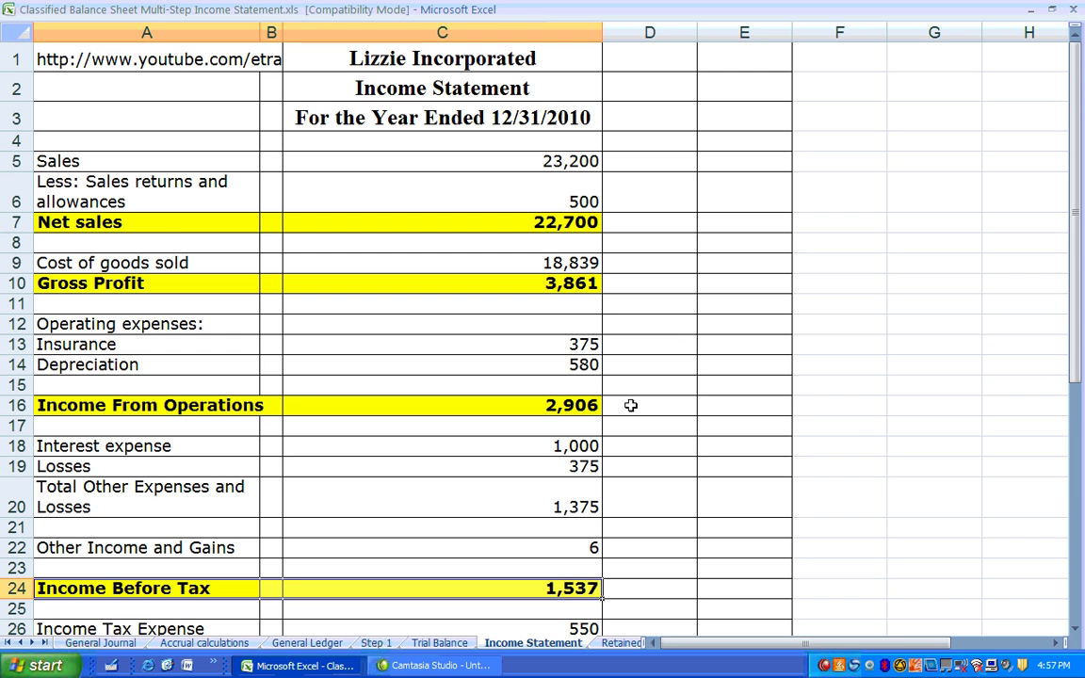
scroll(632, 405, down, 3)
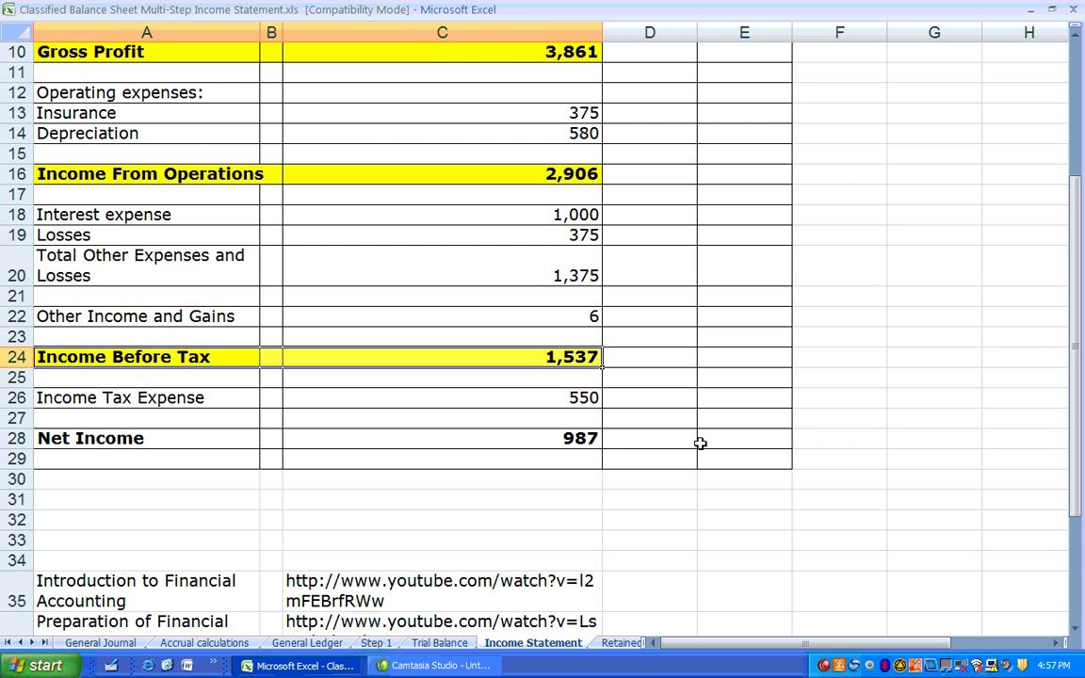
scroll(706, 444, up, 3)
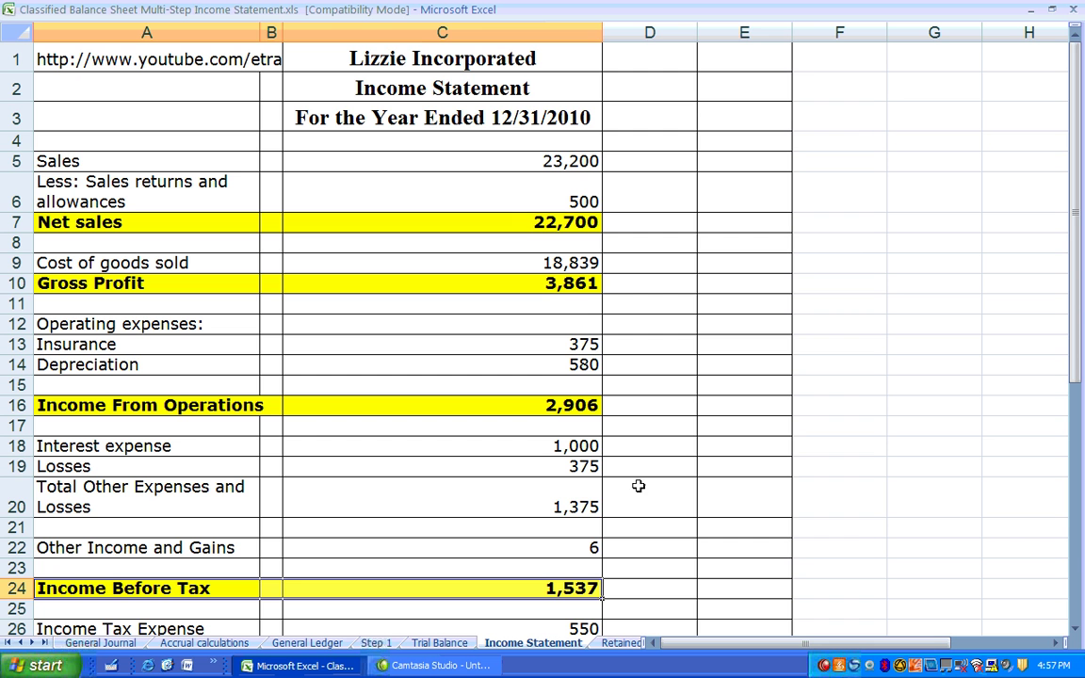
- View the Statement of Retained Earnings and examine the classified Balance Sheet from its heading
click(620, 644)
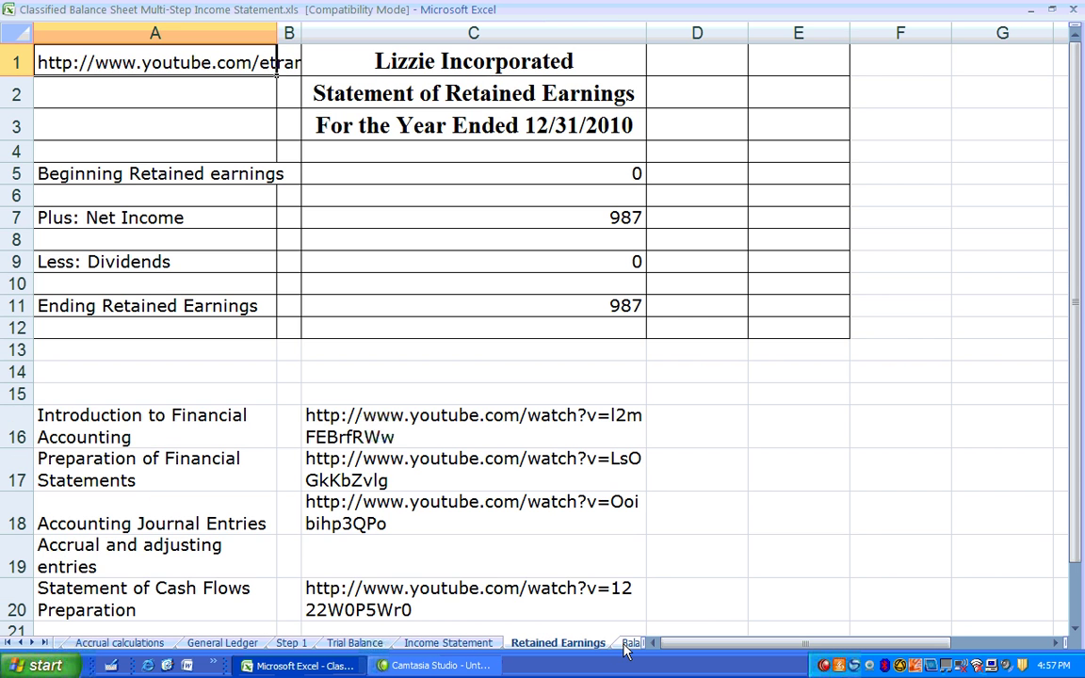
click(632, 643)
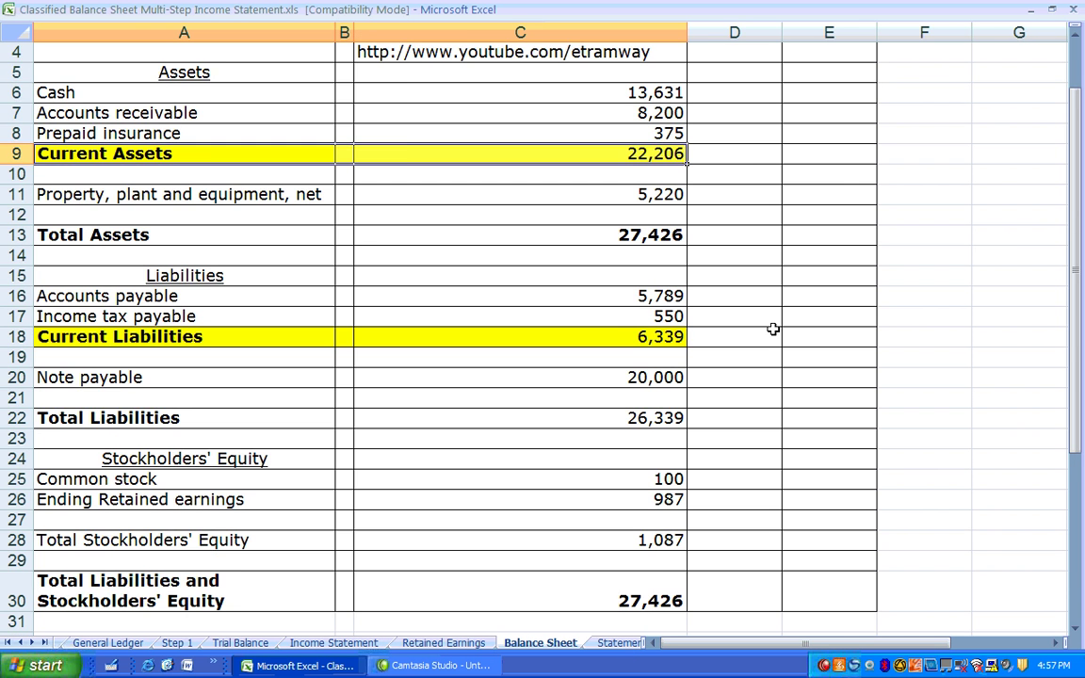
scroll(823, 309, up, 1)
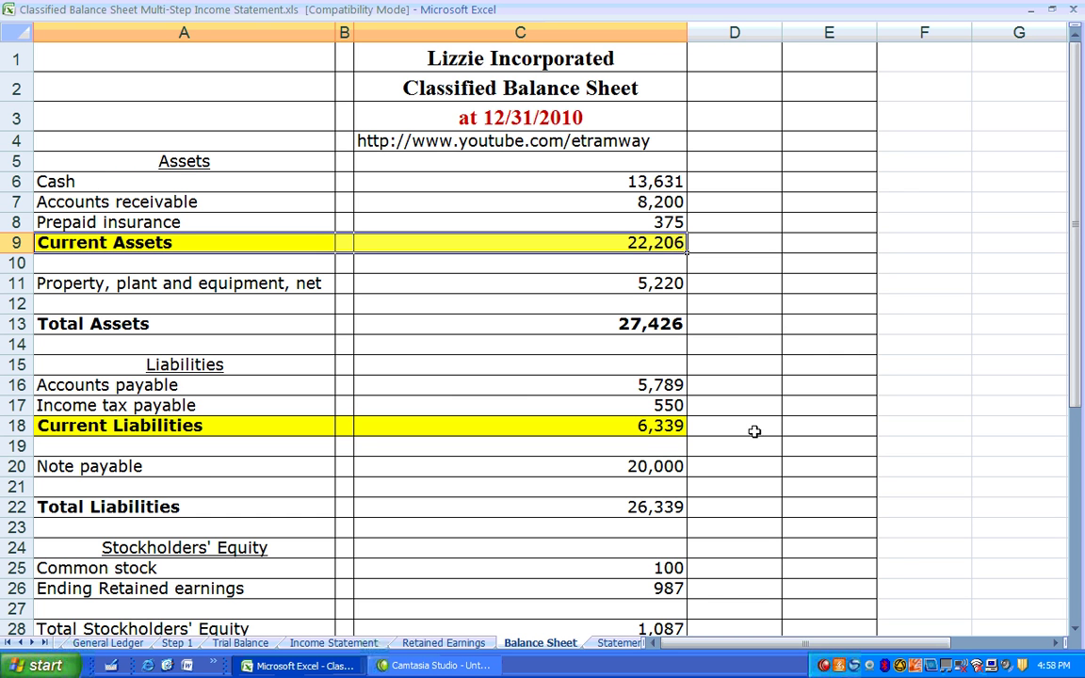
- Review the Statement of Cash Flows from its heading and open the Cash Flow Worksheet that supports it
click(618, 643)
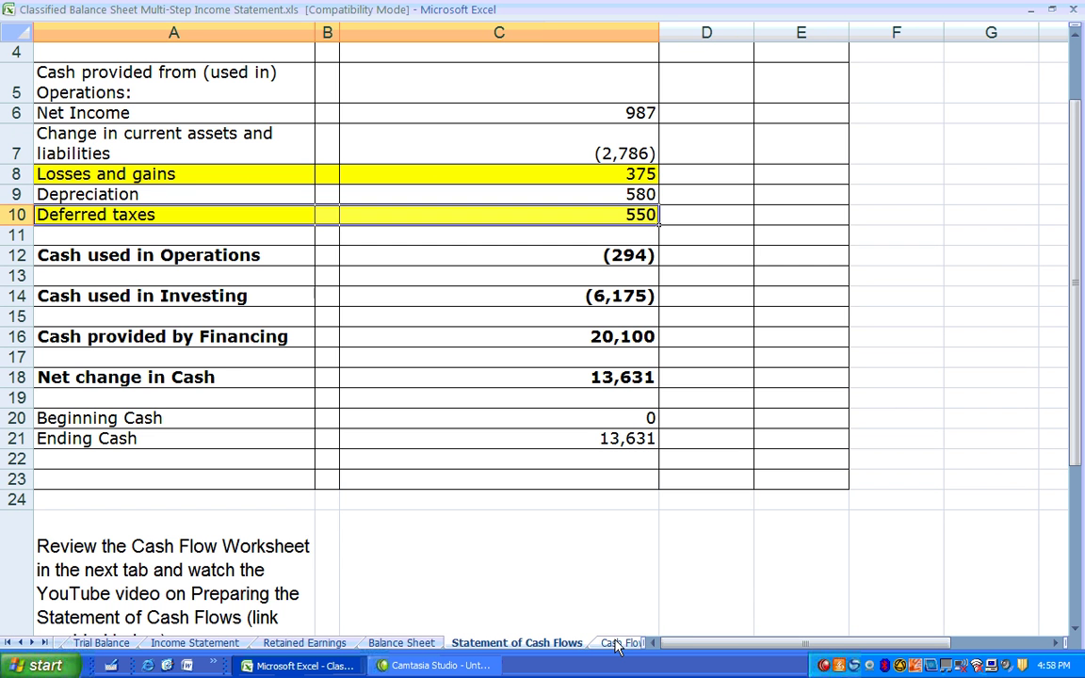
scroll(576, 624, up, 1)
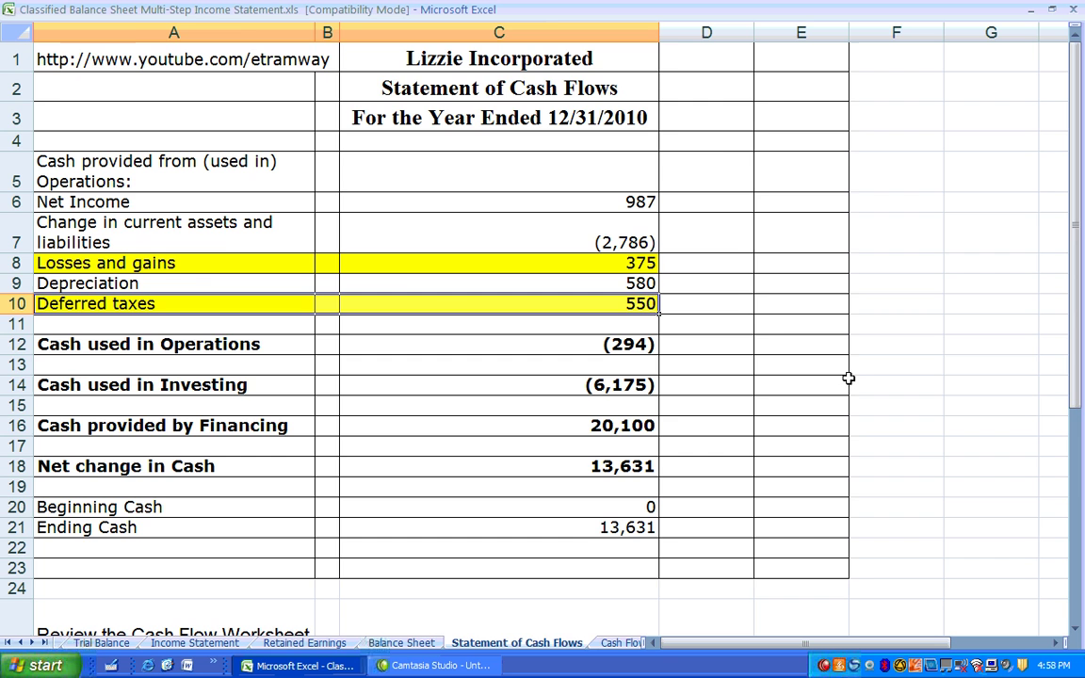
click(619, 644)
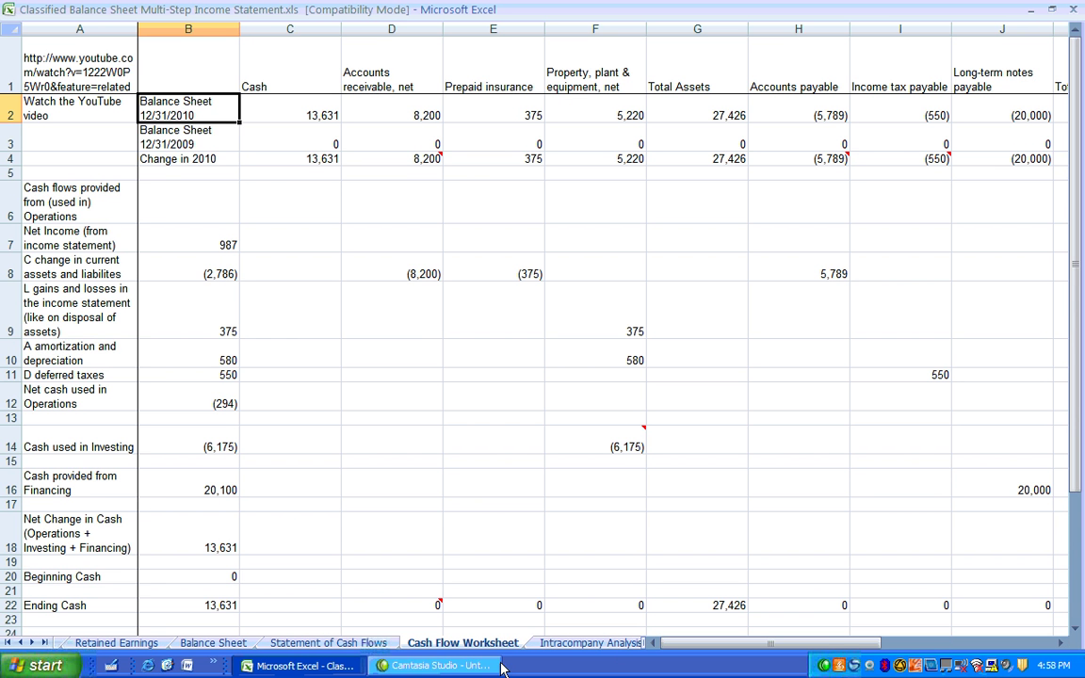
- Go through the Intracompany Analysis sheet to the Intercompany Analysis sheet and examine the Walmart and Target comparison
click(575, 643)
click(577, 644)
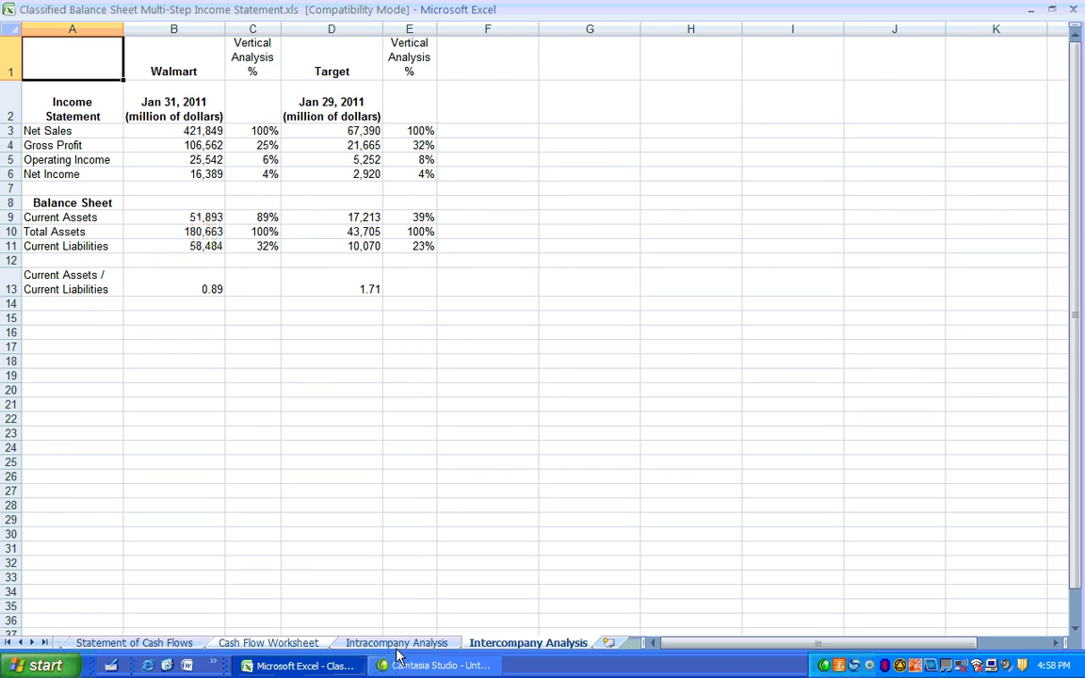
- Return to the Statement of Cash Flows and bring the preceding Balance Sheet worksheet within reach
click(146, 643)
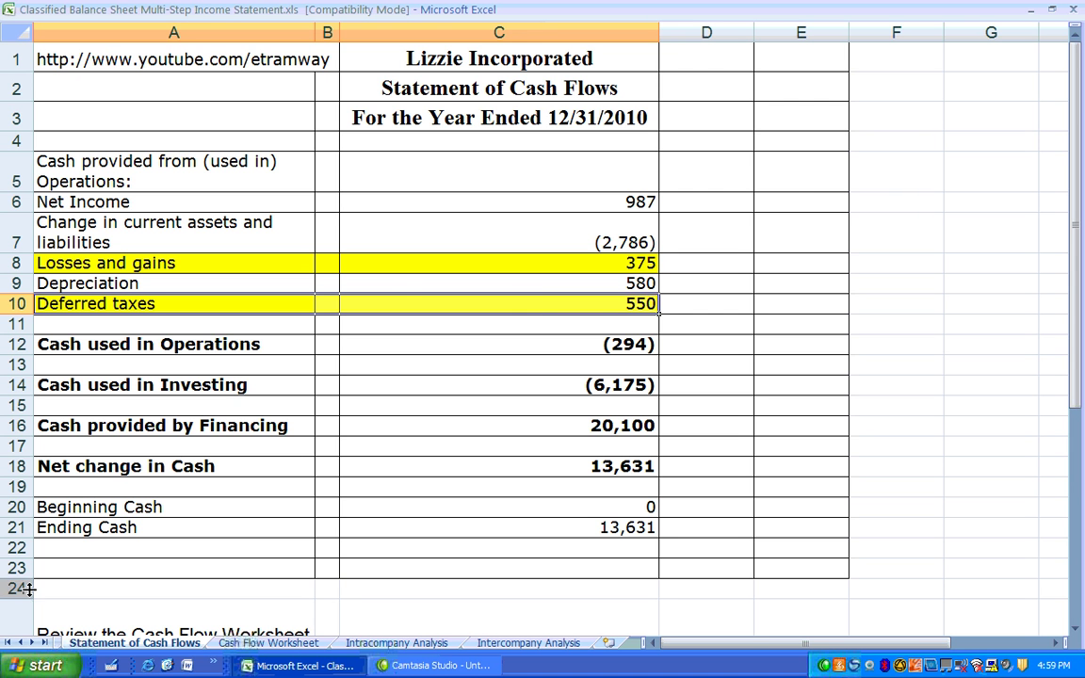
click(20, 644)
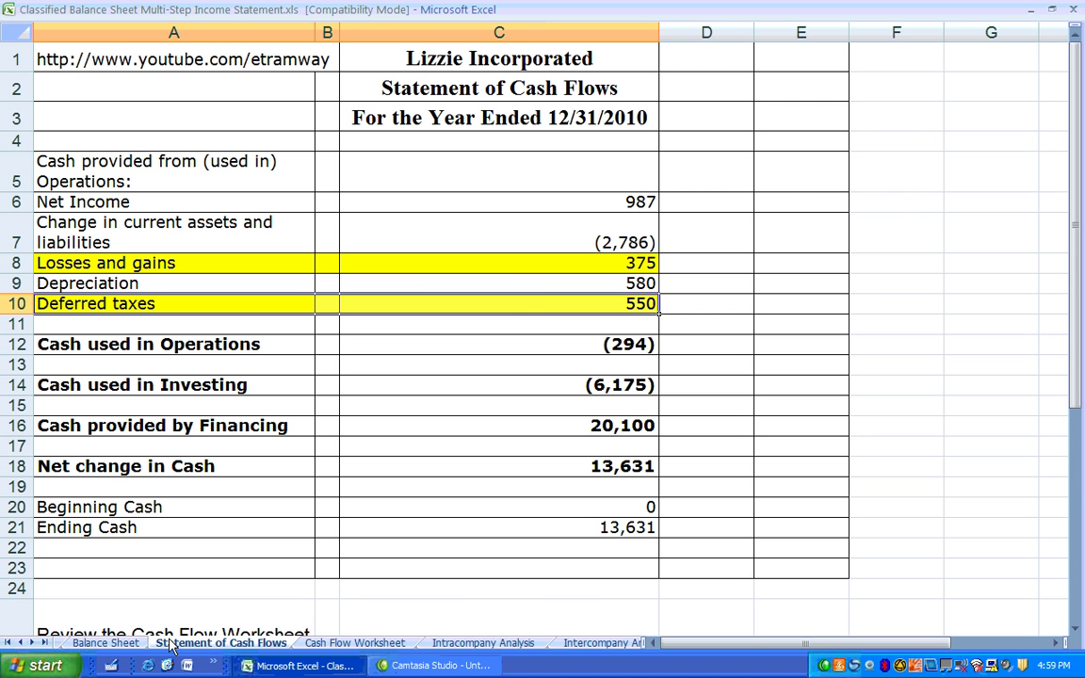